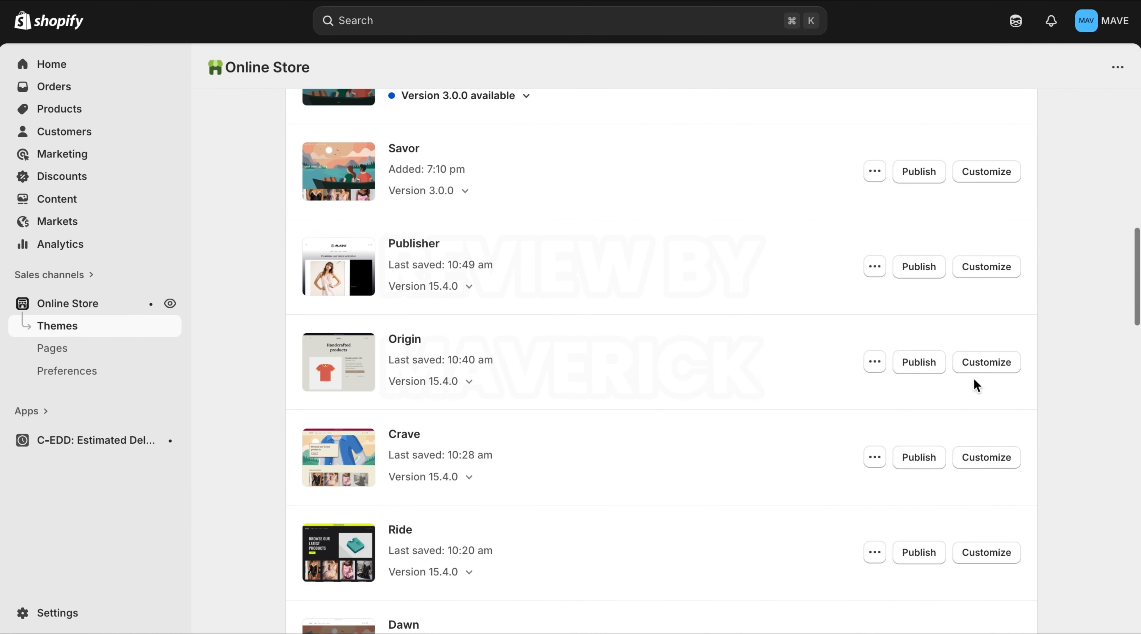
Open the Origin theme for customizing and bring up its code editor.
{"action": "left_click", "coordinate": [979, 370]}
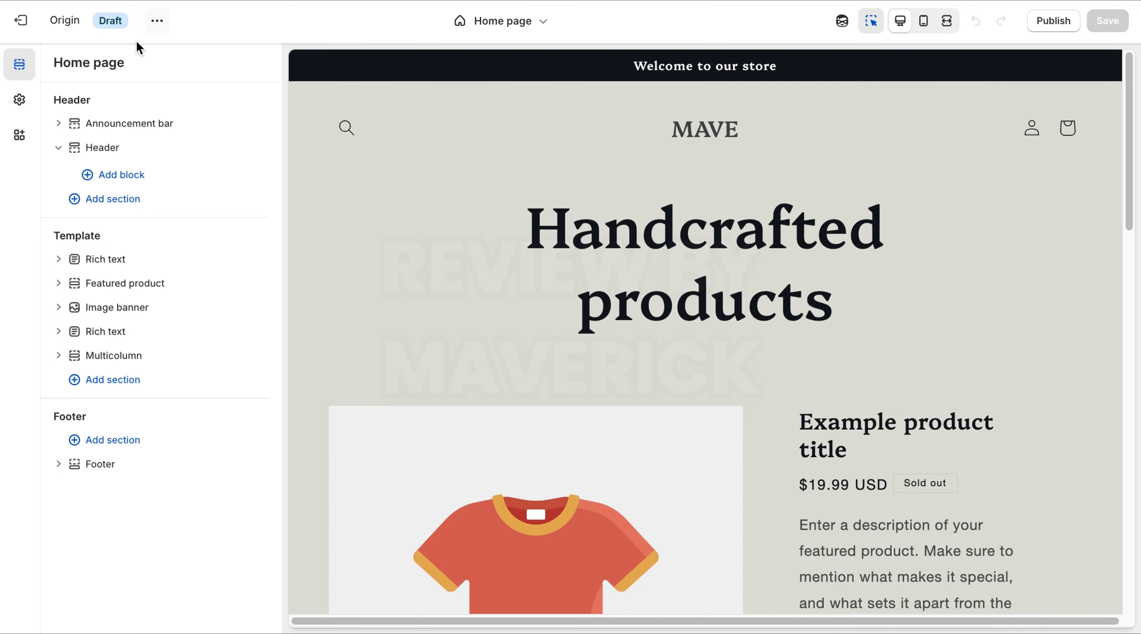
{"action": "left_click", "coordinate": [160, 23]}
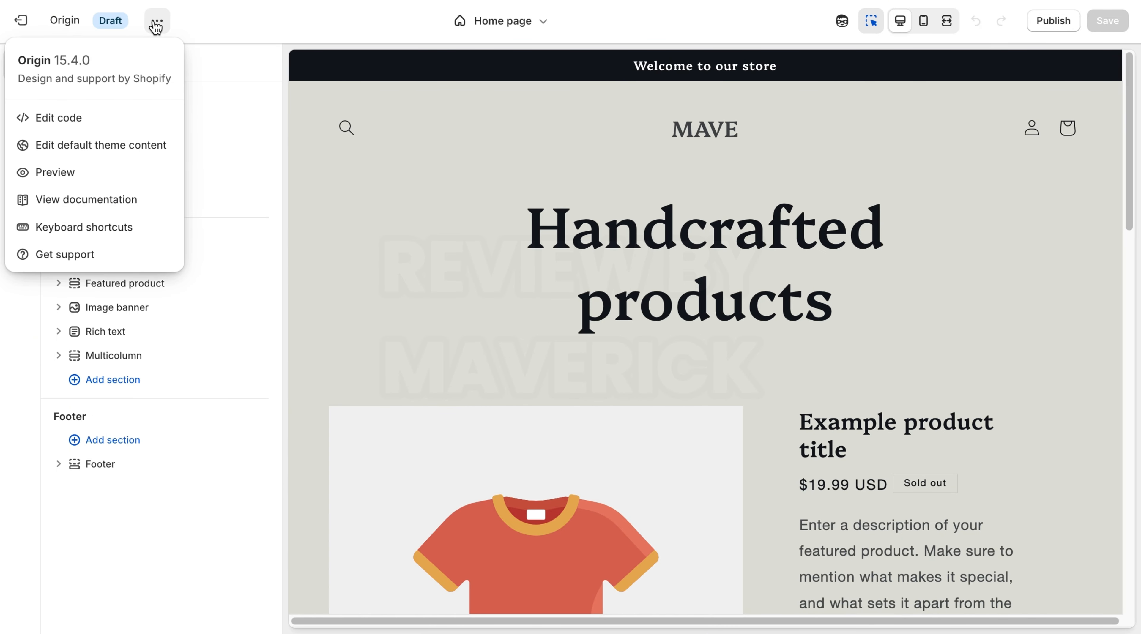
{"action": "left_click", "coordinate": [82, 119]}
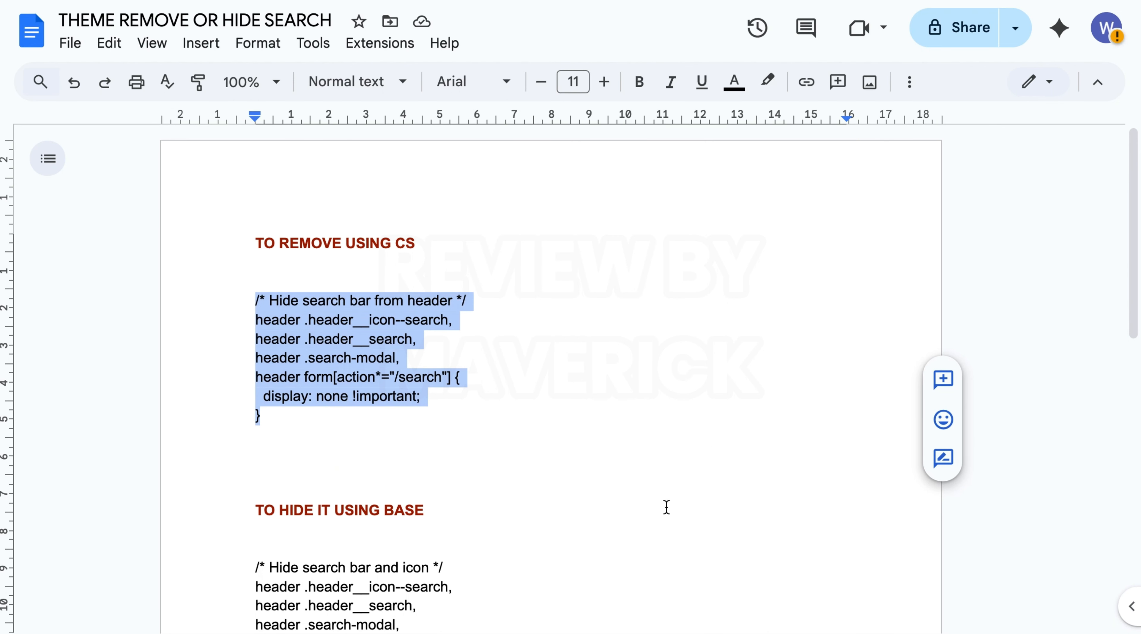
In the Google Docs file THEME REMOVE OR HIDE SEARCH, copy the full CSS snippet under "TO HIDE IT USING BASE".
{"action": "left_click", "coordinate": [666, 506]}
{"action": "left_click", "coordinate": [741, 351]}
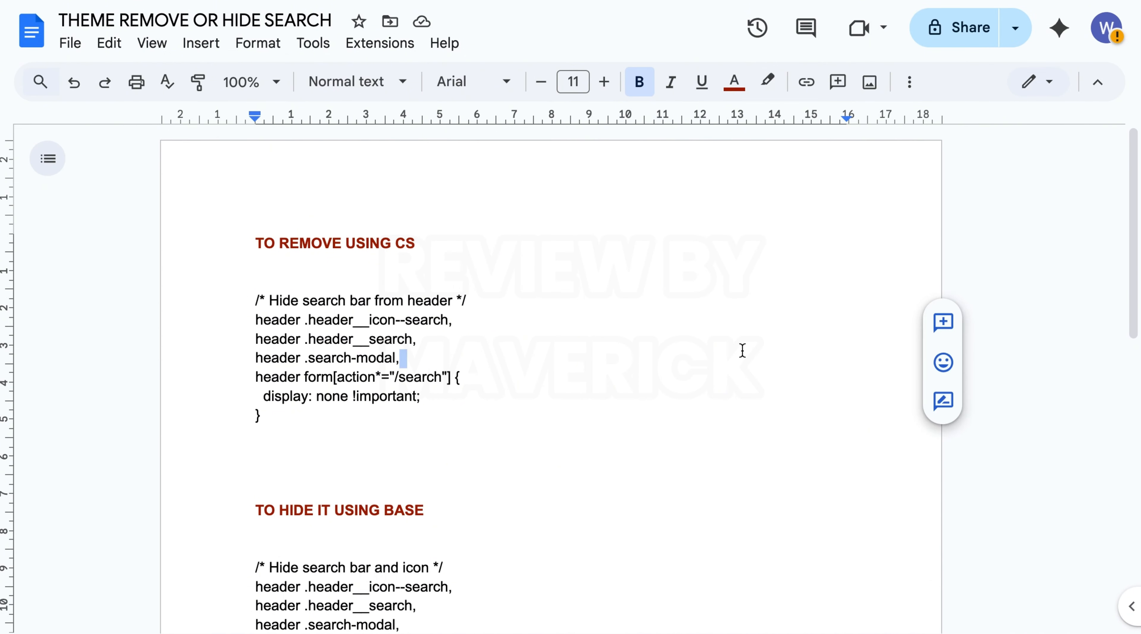
{"action": "scroll", "coordinate": [1136, 233], "scroll_direction": "down", "scroll_amount": 4}
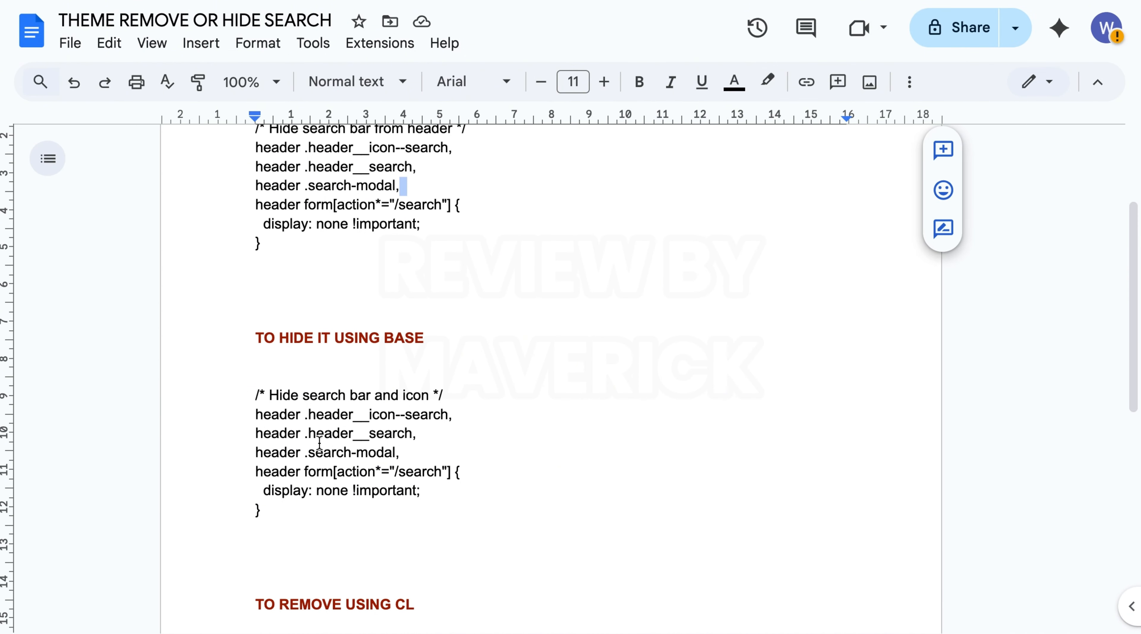
{"action": "left_click_drag", "start_coordinate": [257, 394], "coordinate": [293, 511]}
{"action": "right_click", "coordinate": [303, 474]}
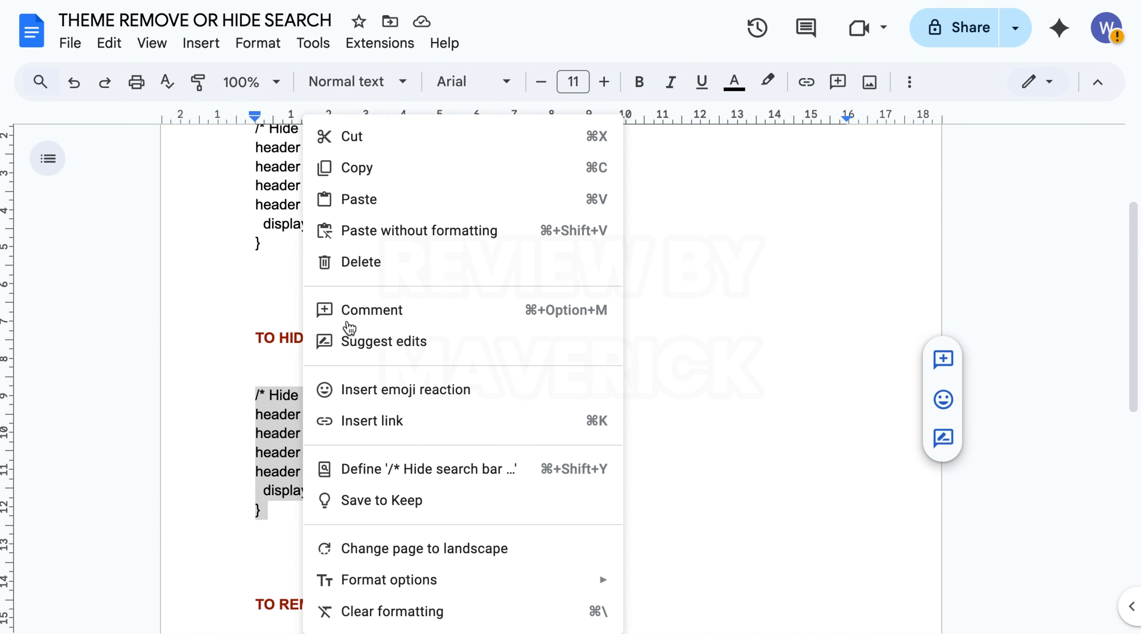
{"action": "left_click", "coordinate": [364, 167]}
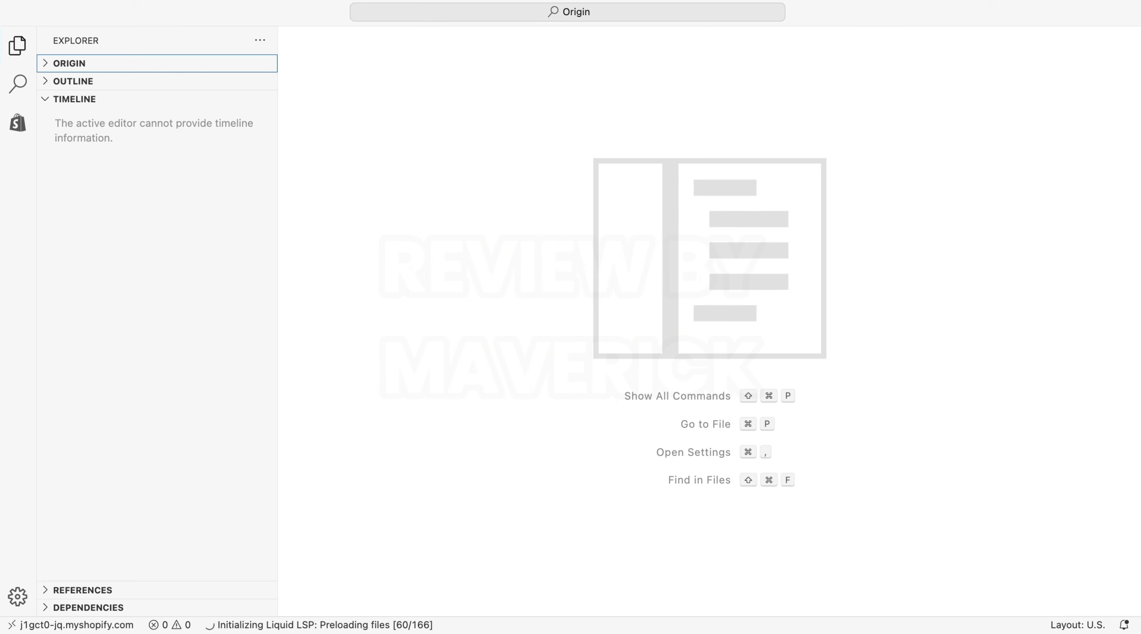
In the Origin code editor, open base.css from the assets folder, paste the copied CSS at its end and save it.
{"action": "left_click", "coordinate": [41, 65]}
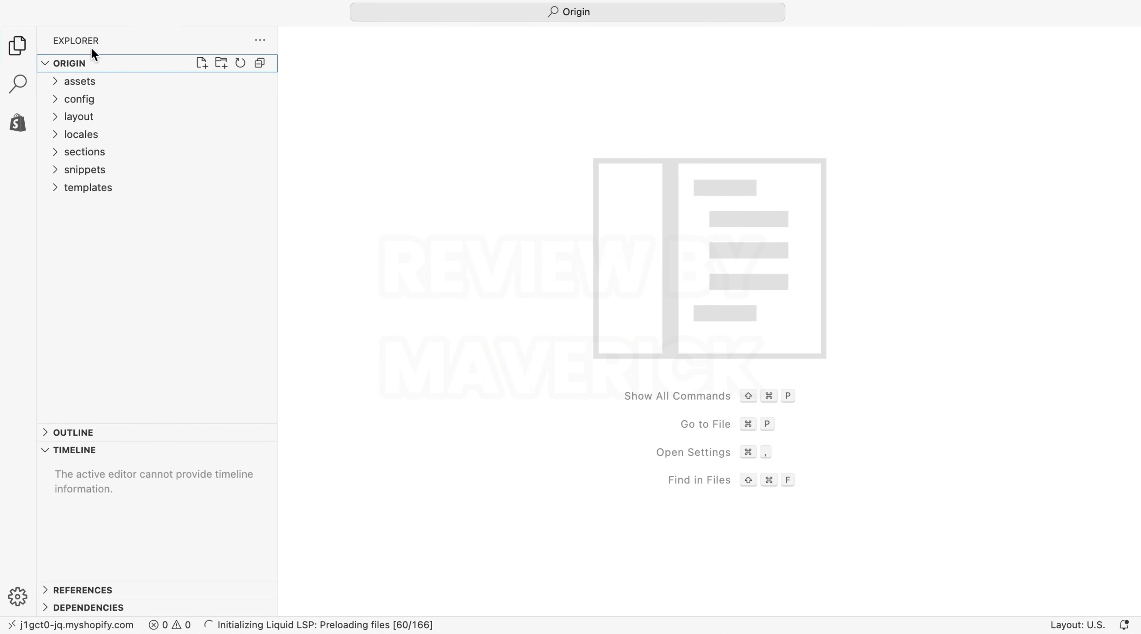
{"action": "left_click", "coordinate": [62, 82]}
{"action": "left_click", "coordinate": [151, 119]}
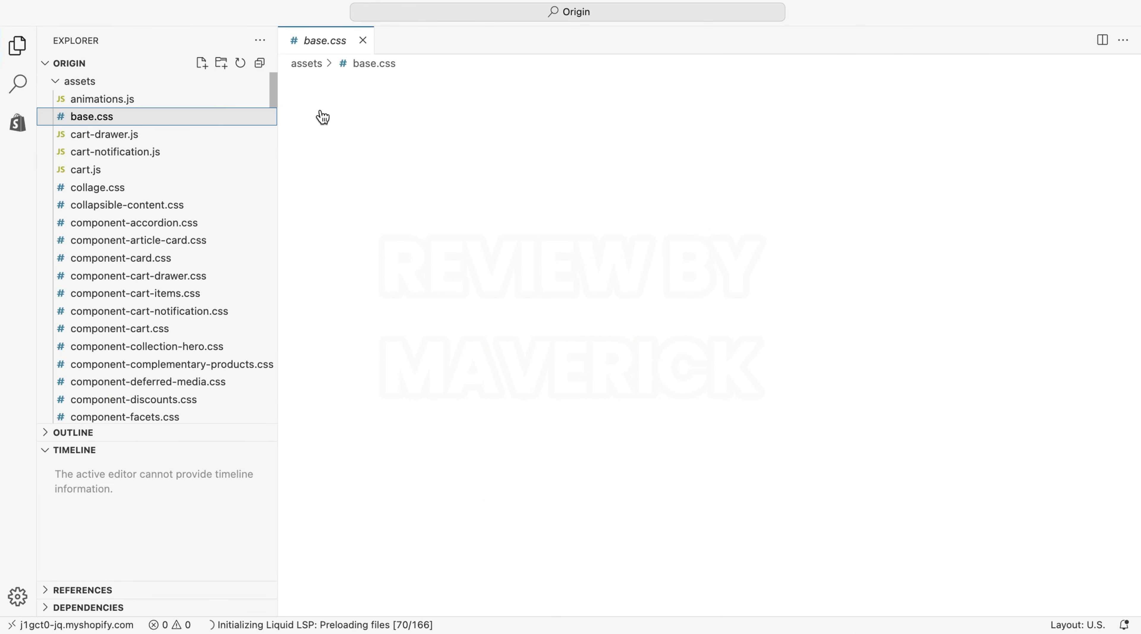
{"action": "left_click_drag", "start_coordinate": [1136, 91], "coordinate": [1134, 604]}
{"action": "left_click", "coordinate": [372, 271]}
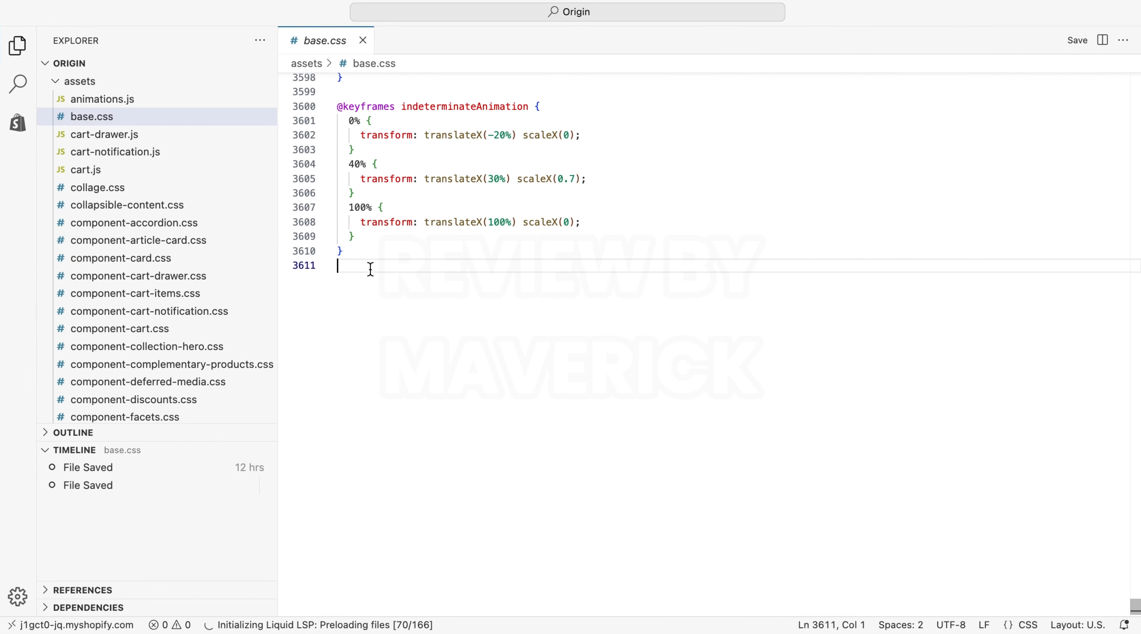
{"action": "right_click", "coordinate": [373, 273]}
{"action": "left_click", "coordinate": [429, 375]}
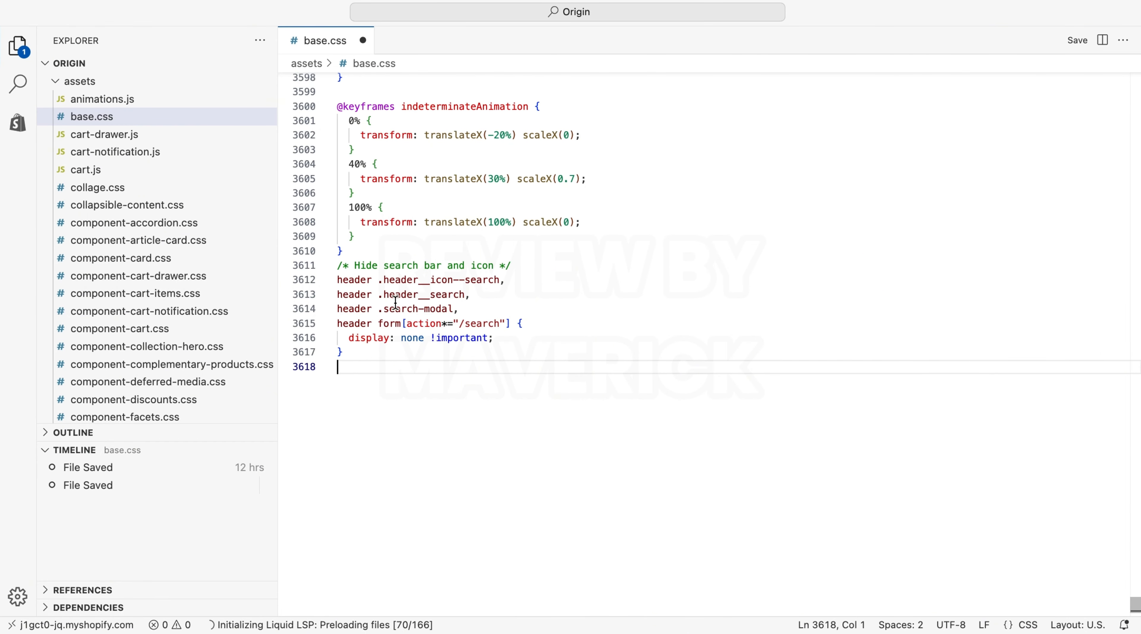
{"action": "left_click", "coordinate": [1070, 50]}
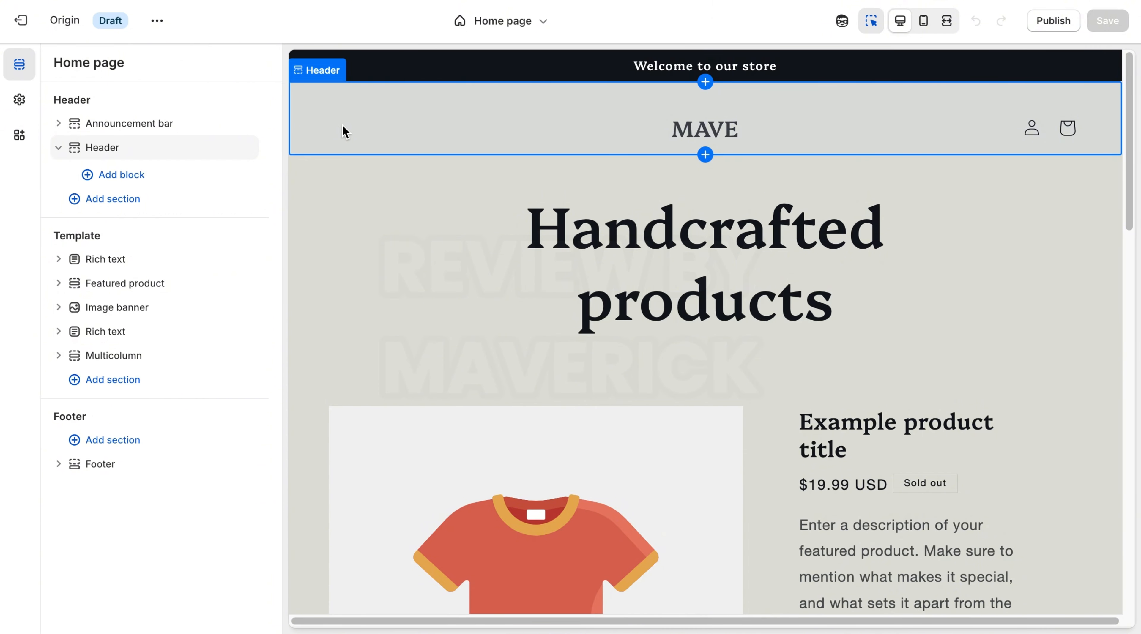
Back in the code editor, delete the search-hiding CSS and the closing brace before it from the end of base.css, and save.
{"action": "left_click", "coordinate": [435, 1]}
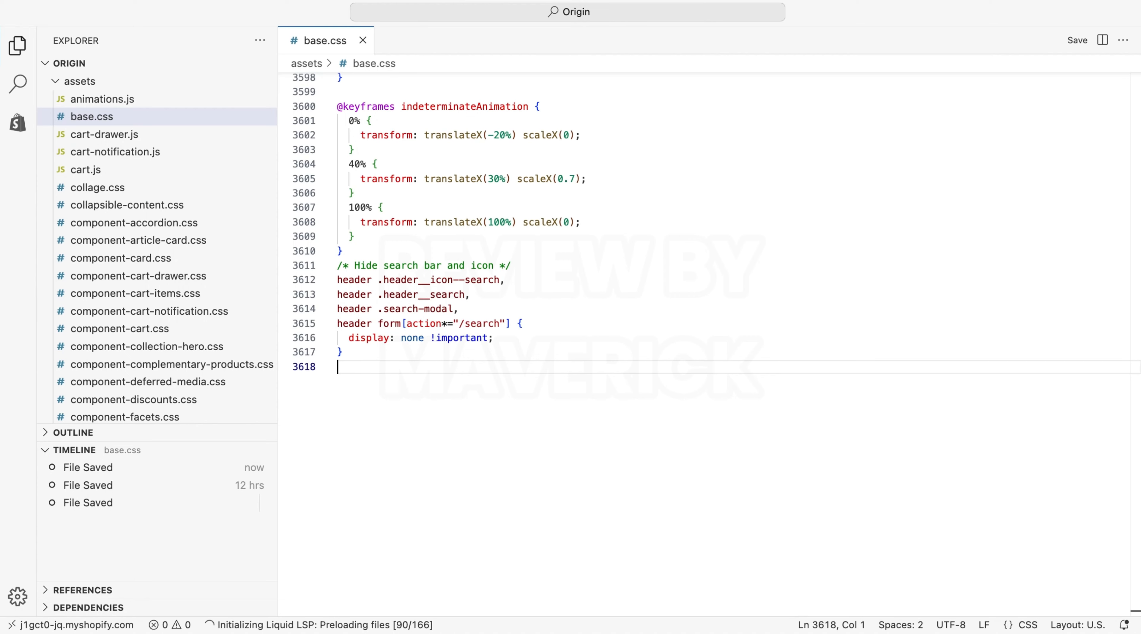
{"action": "left_click_drag", "start_coordinate": [361, 365], "coordinate": [334, 262]}
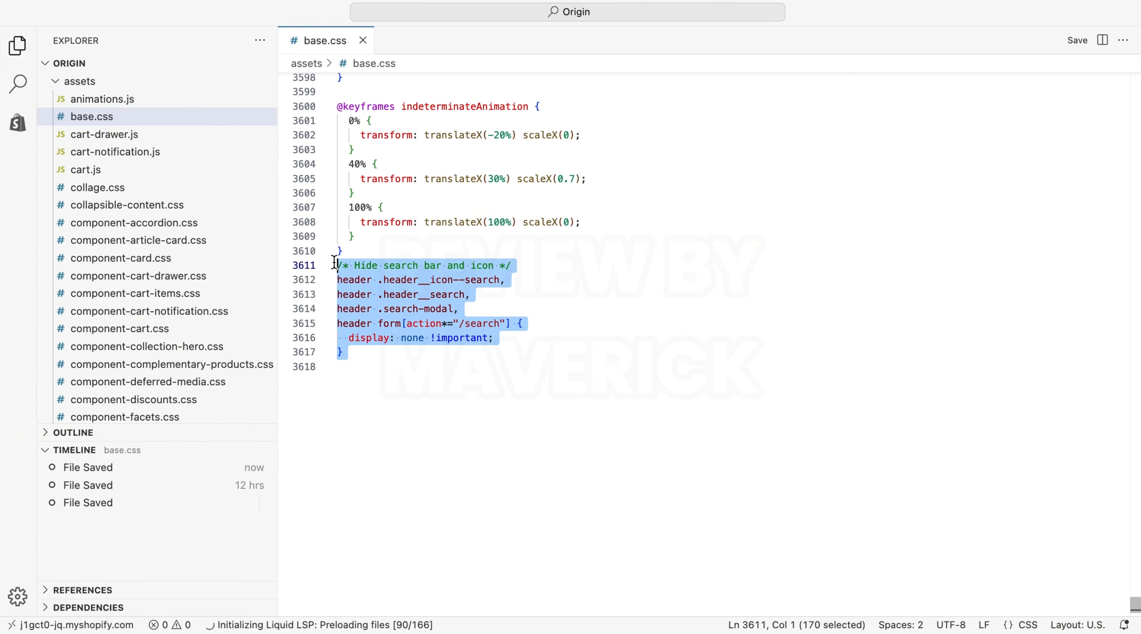
{"action": "key", "text": "BackSpace"}
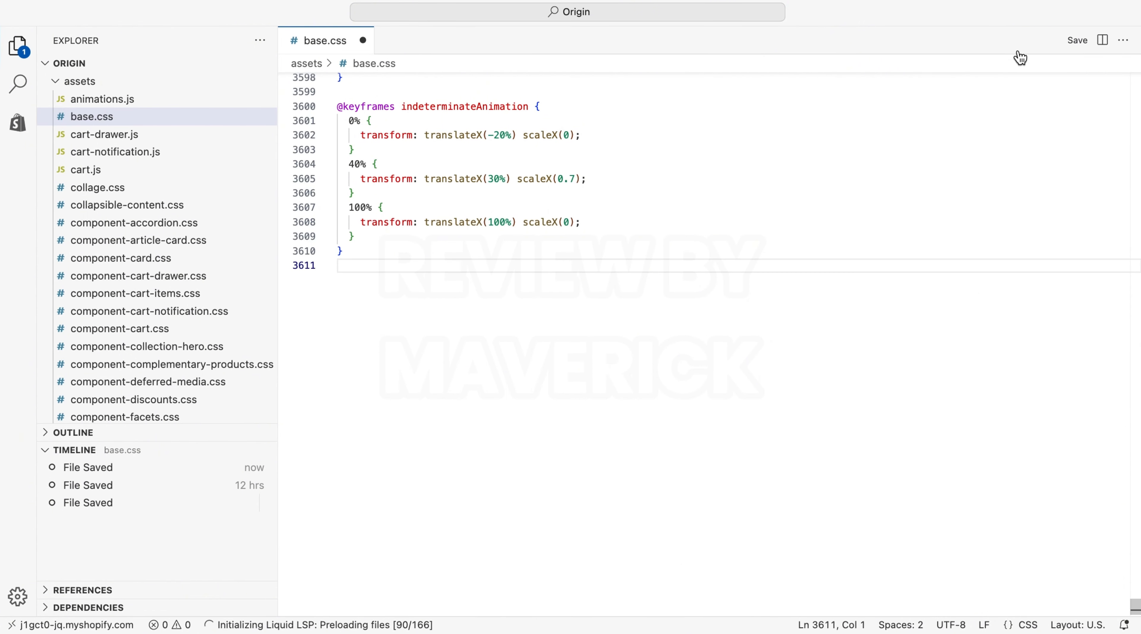
{"action": "left_click", "coordinate": [464, 249]}
{"action": "key", "text": "BackSpace"}
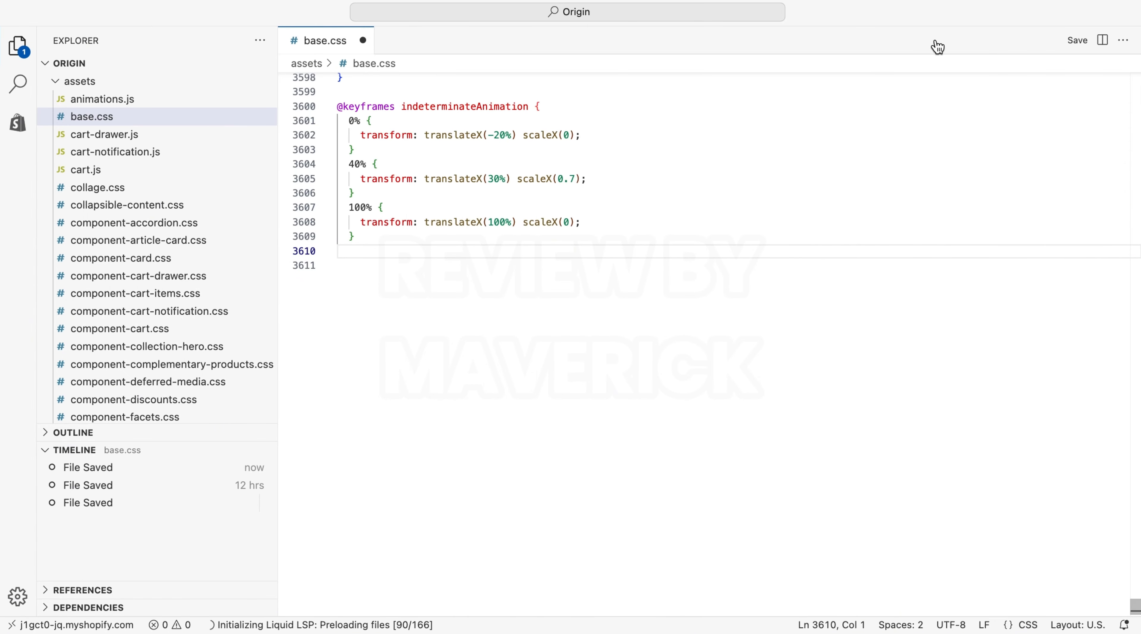
{"action": "left_click", "coordinate": [1076, 40]}
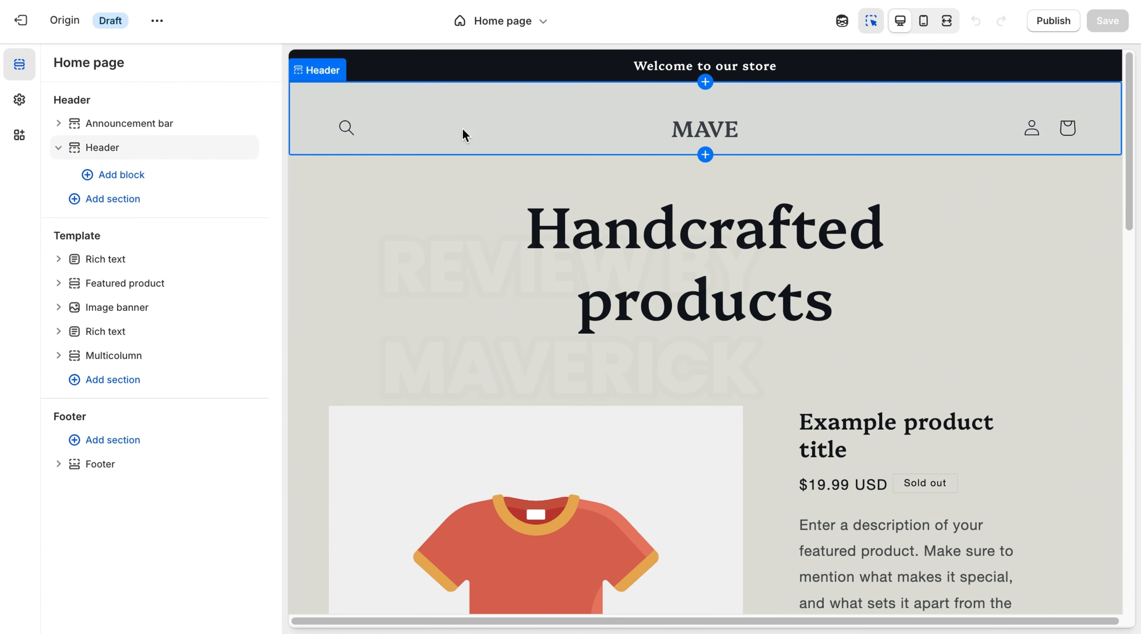
In the theme editor, open the Header section's settings and expand its Custom CSS area.
{"action": "left_click", "coordinate": [108, 156]}
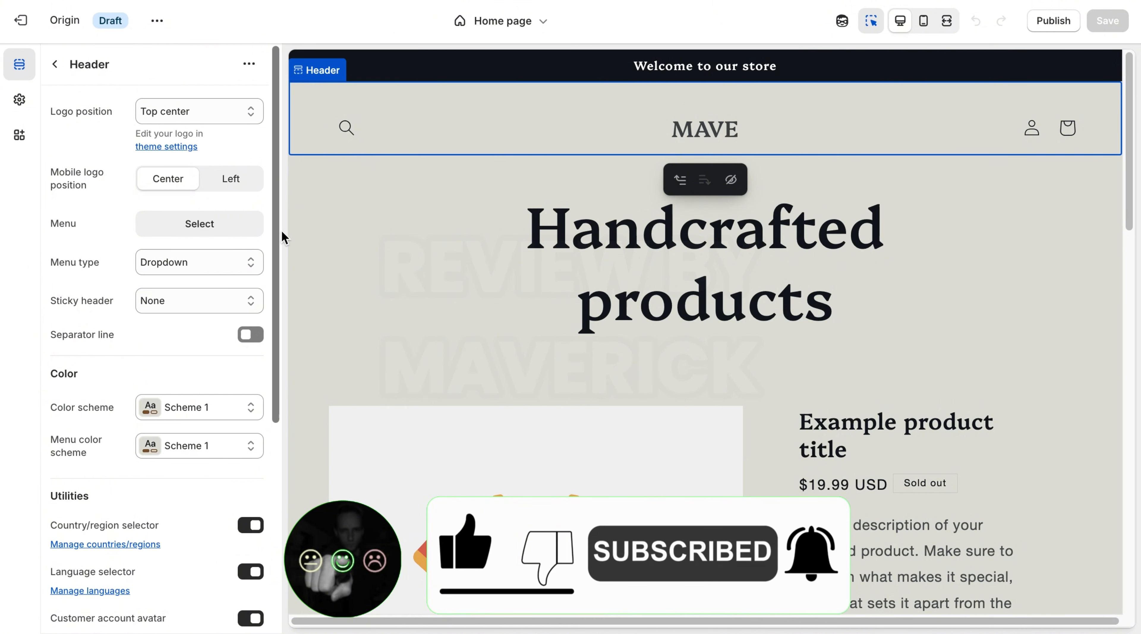
{"action": "left_click_drag", "start_coordinate": [277, 233], "coordinate": [281, 484]}
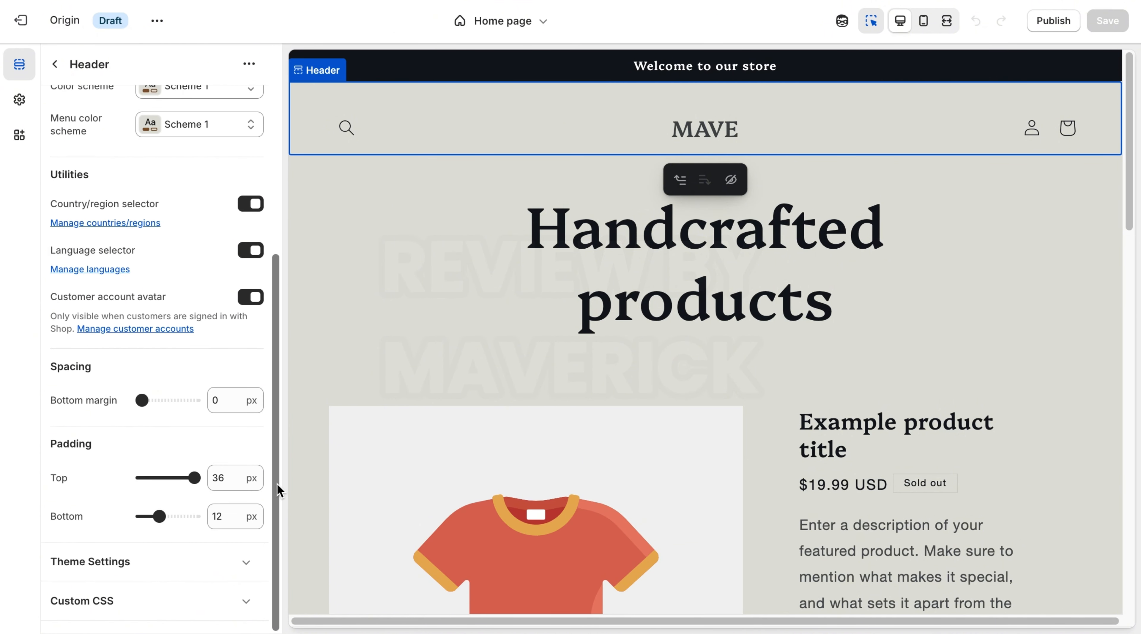
{"action": "left_click", "coordinate": [196, 601]}
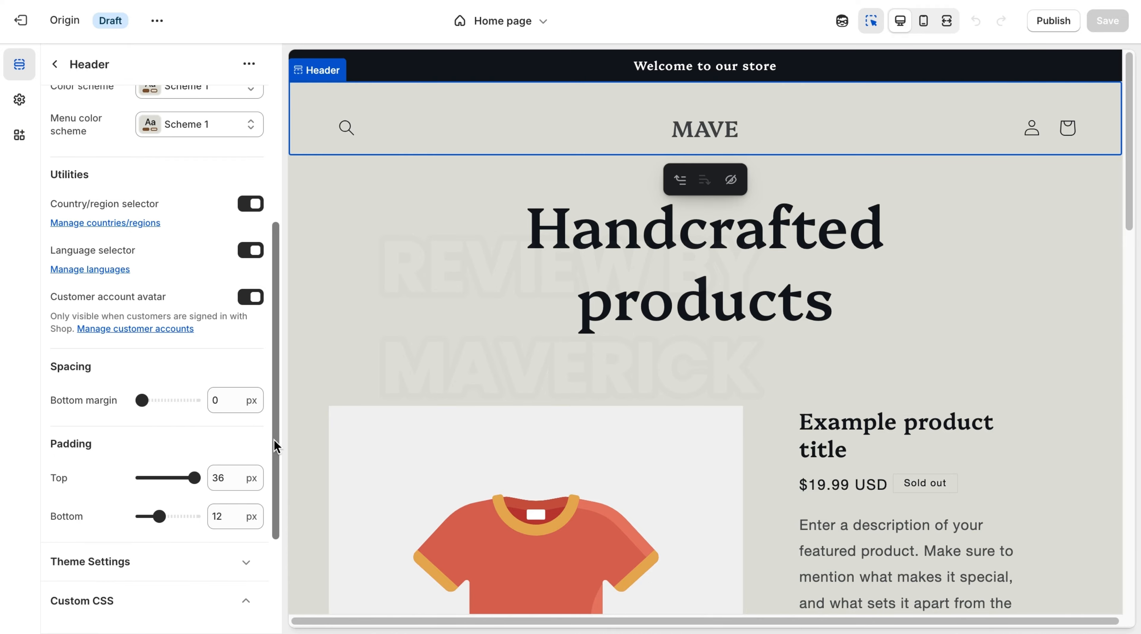
{"action": "left_click_drag", "start_coordinate": [275, 443], "coordinate": [265, 257]}
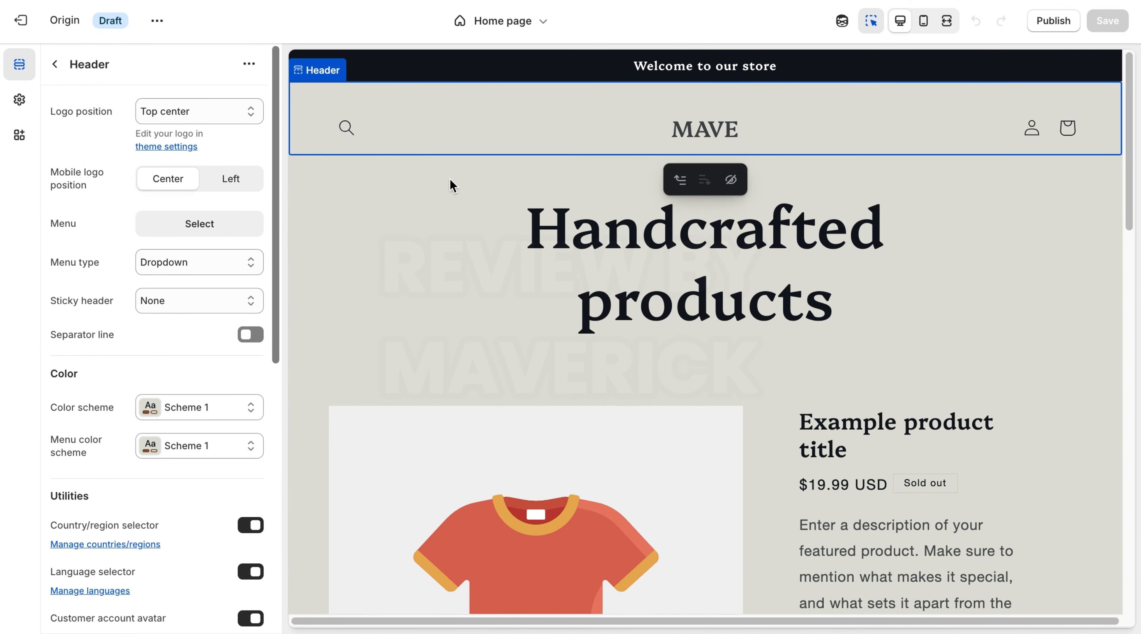
{"action": "left_click_drag", "start_coordinate": [275, 178], "coordinate": [270, 486]}
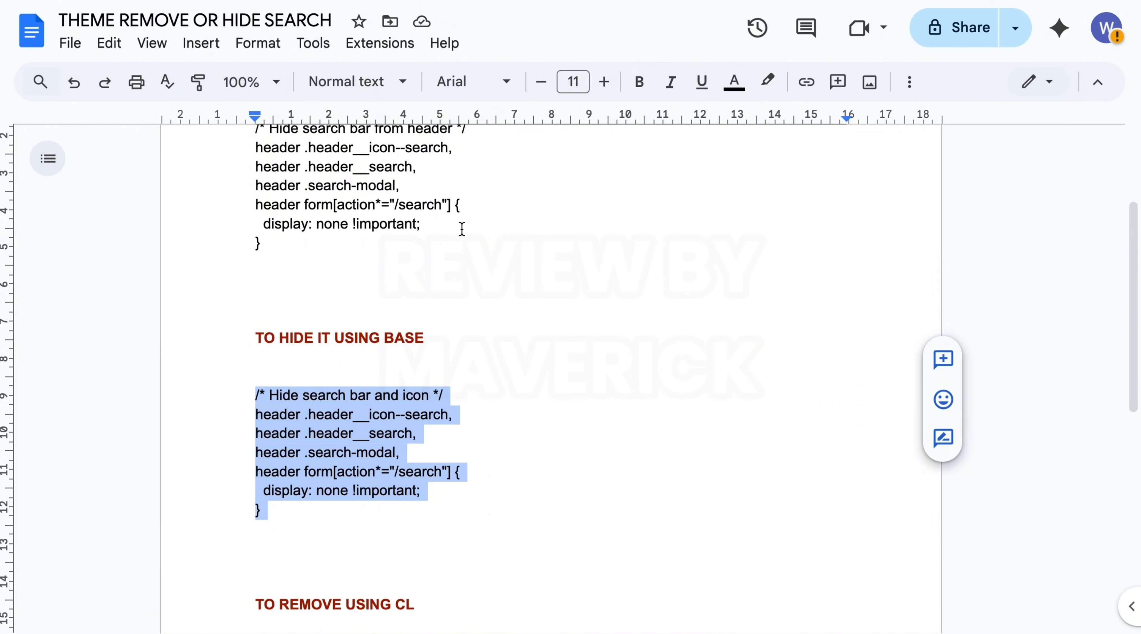
Switch to the Google Docs file and copy the "Hide search bar from header" CSS snippet under "TO REMOVE USING CS".
{"action": "left_click", "coordinate": [462, 229]}
{"action": "left_click_drag", "start_coordinate": [1131, 275], "coordinate": [1131, 166]}
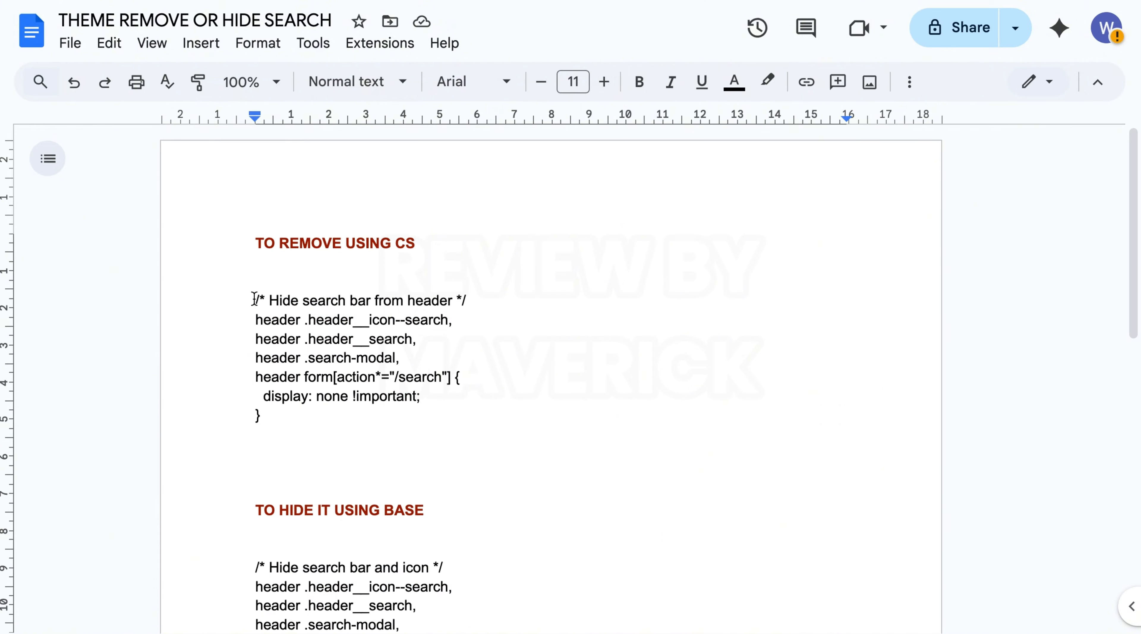
{"action": "left_click", "coordinate": [268, 418], "text": "shift"}
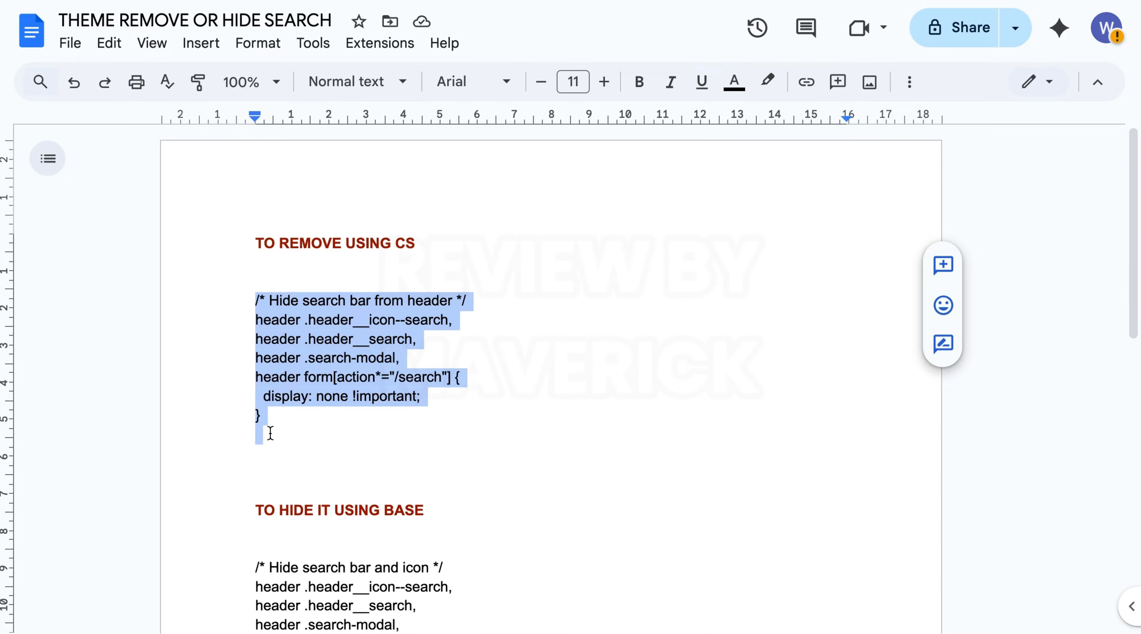
{"action": "right_click", "coordinate": [301, 372]}
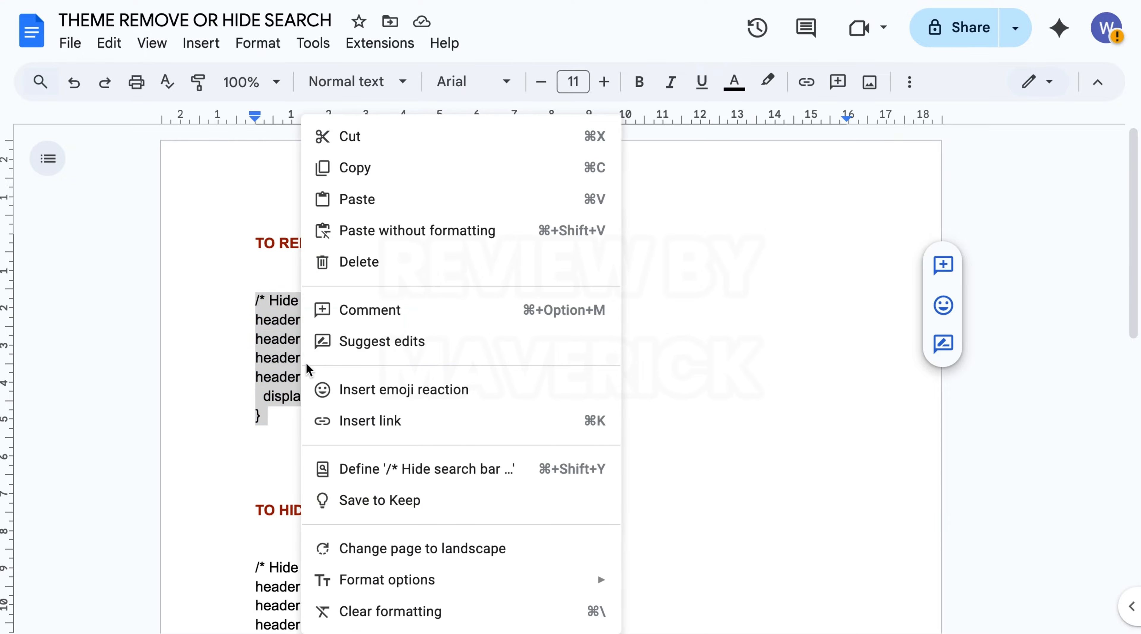
{"action": "left_click", "coordinate": [360, 166]}
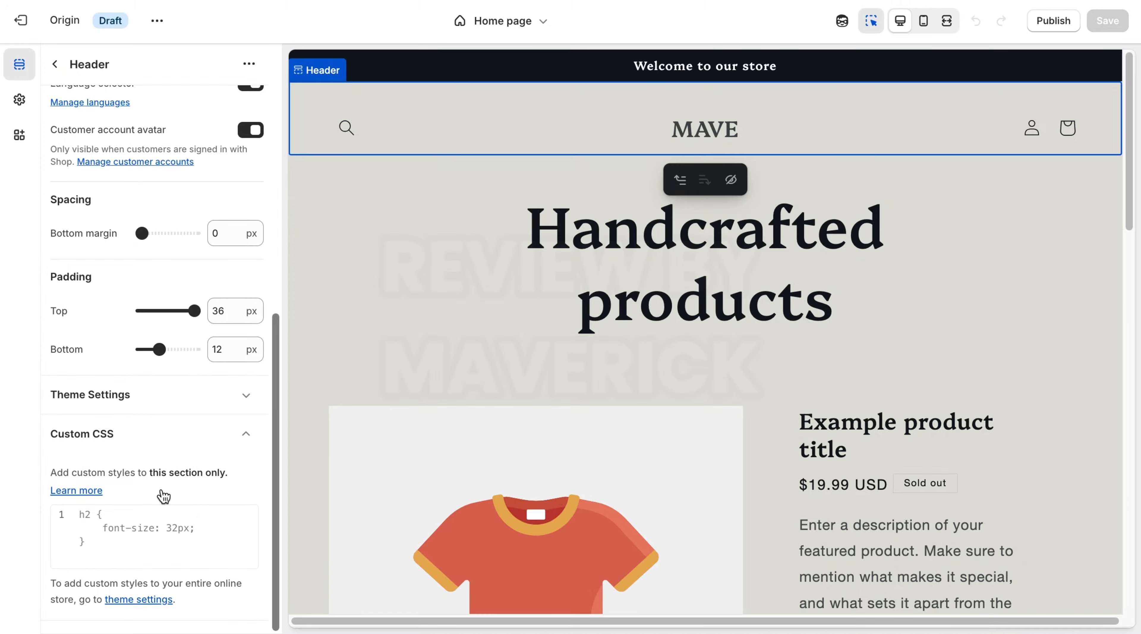
Switch to the theme editor and paste the copied snippet into the Header section's Custom CSS.
{"action": "left_click", "coordinate": [147, 532]}
{"action": "right_click", "coordinate": [147, 532]}
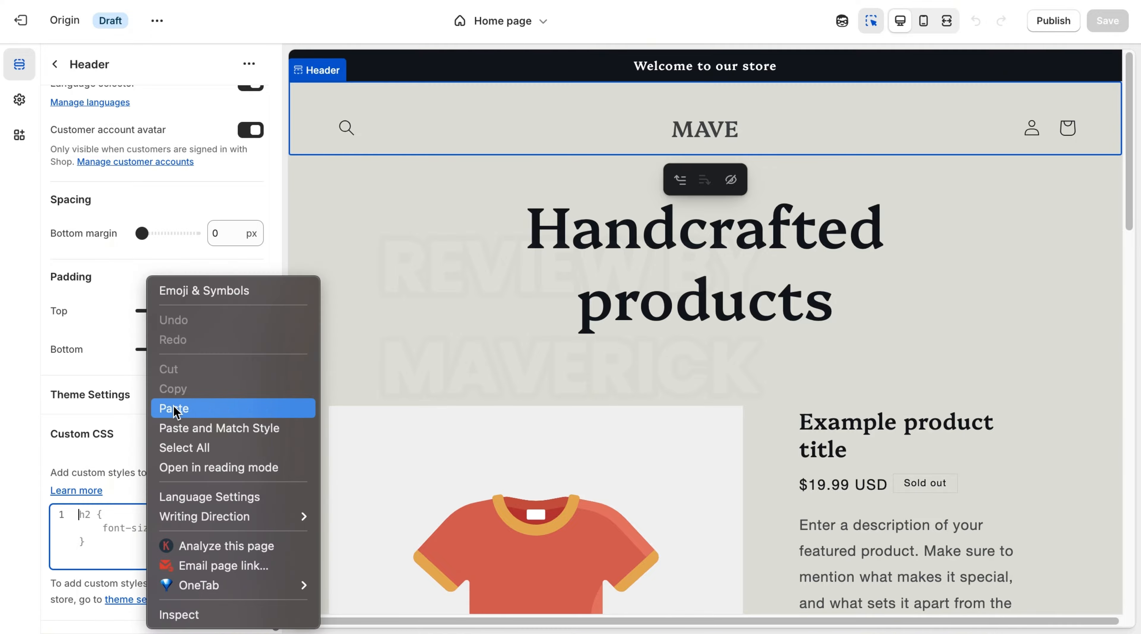
{"action": "left_click", "coordinate": [174, 403]}
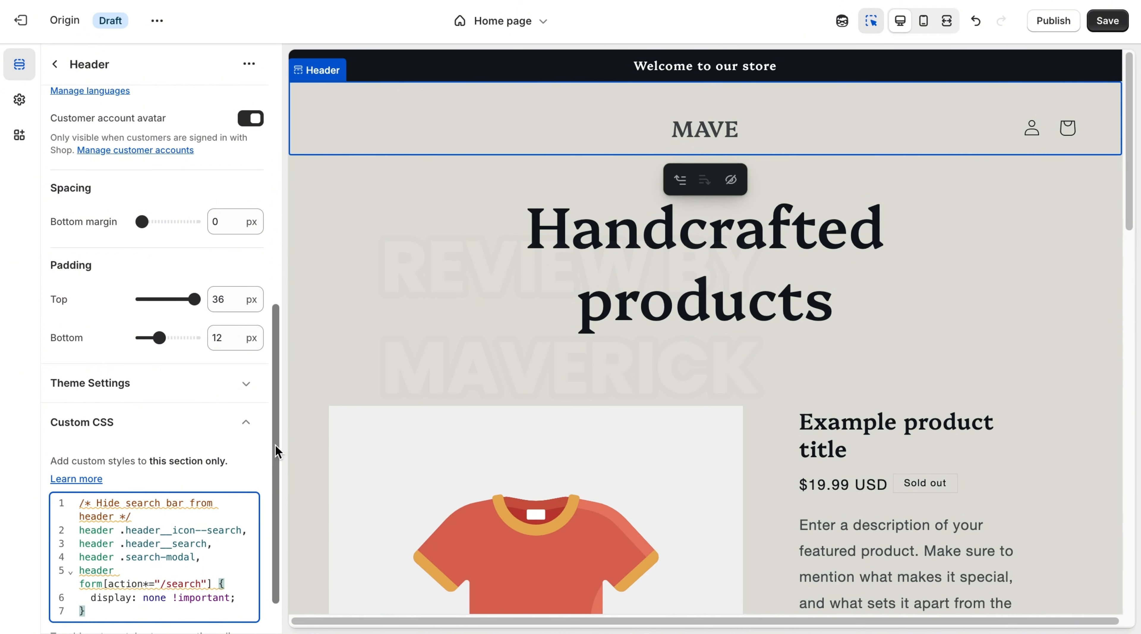
Clear all code from the Header section's Custom CSS and return to the home page's section list.
{"action": "left_click_drag", "start_coordinate": [275, 445], "coordinate": [269, 504]}
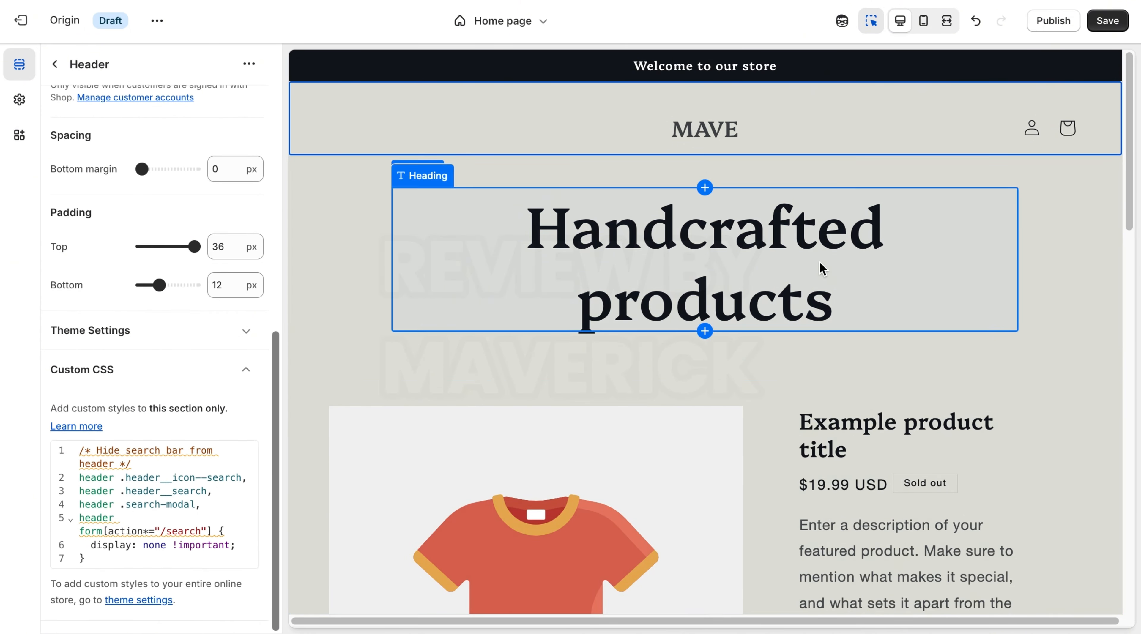
{"action": "right_click", "coordinate": [91, 532]}
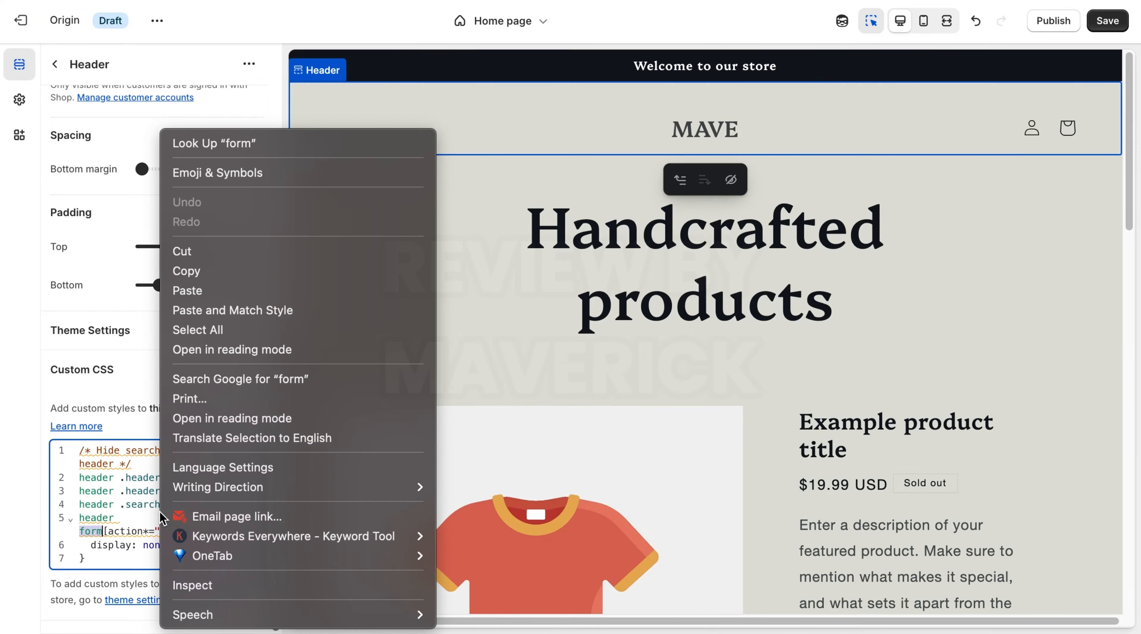
{"action": "left_click", "coordinate": [232, 329]}
{"action": "key", "text": "BackSpace"}
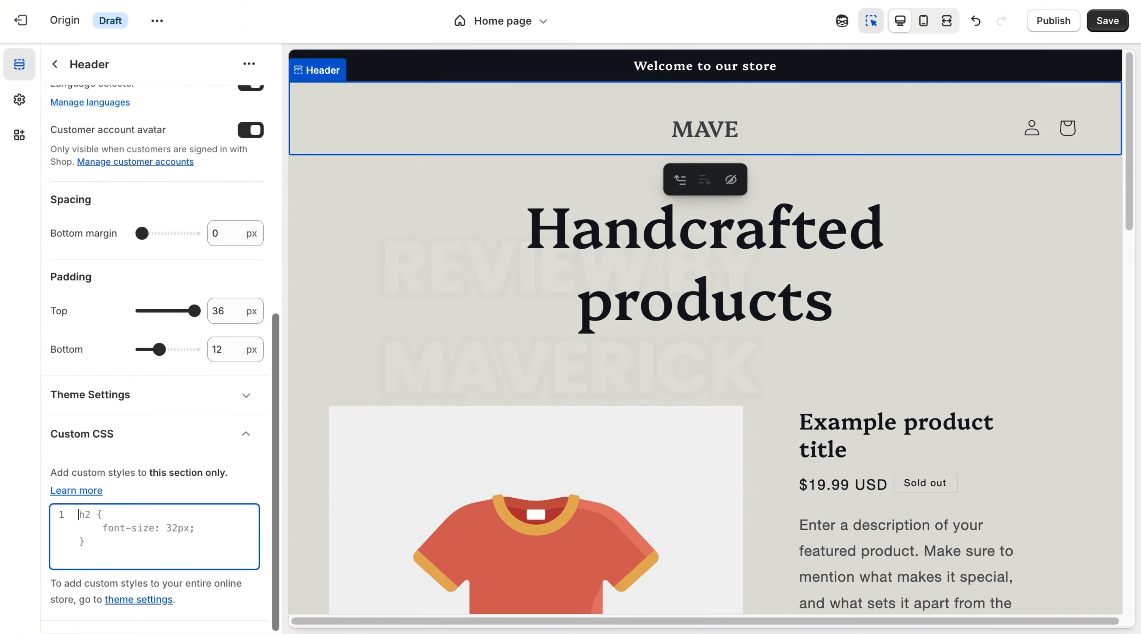
{"action": "left_click", "coordinate": [56, 65]}
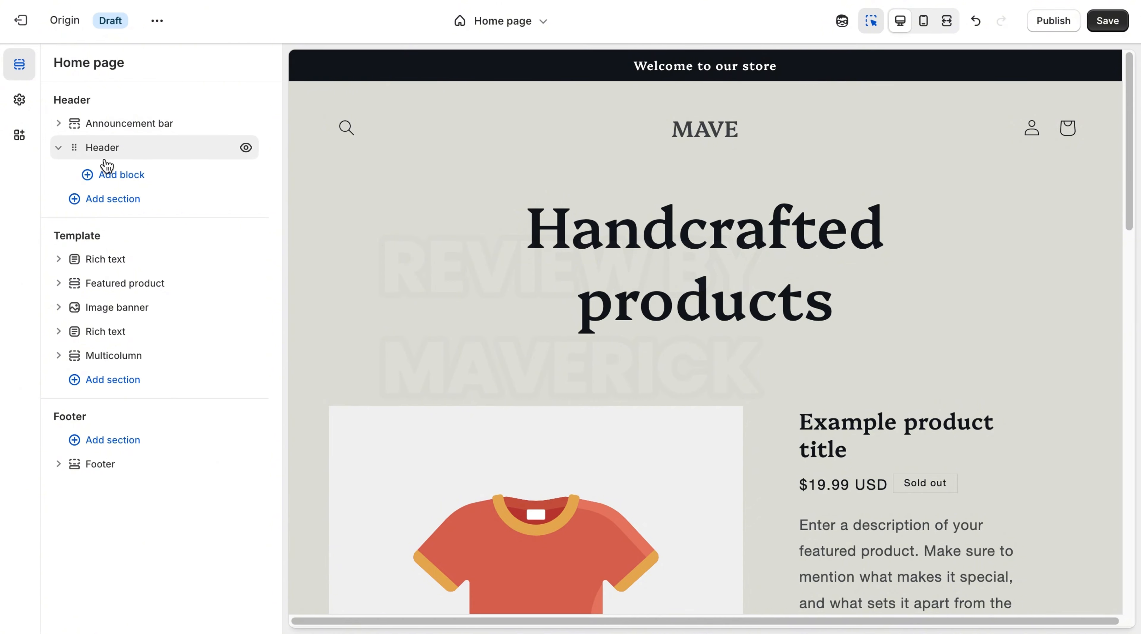
Add a Custom Liquid section to the Header group, below the Header section.
{"action": "left_click", "coordinate": [127, 176]}
{"action": "left_click", "coordinate": [122, 206]}
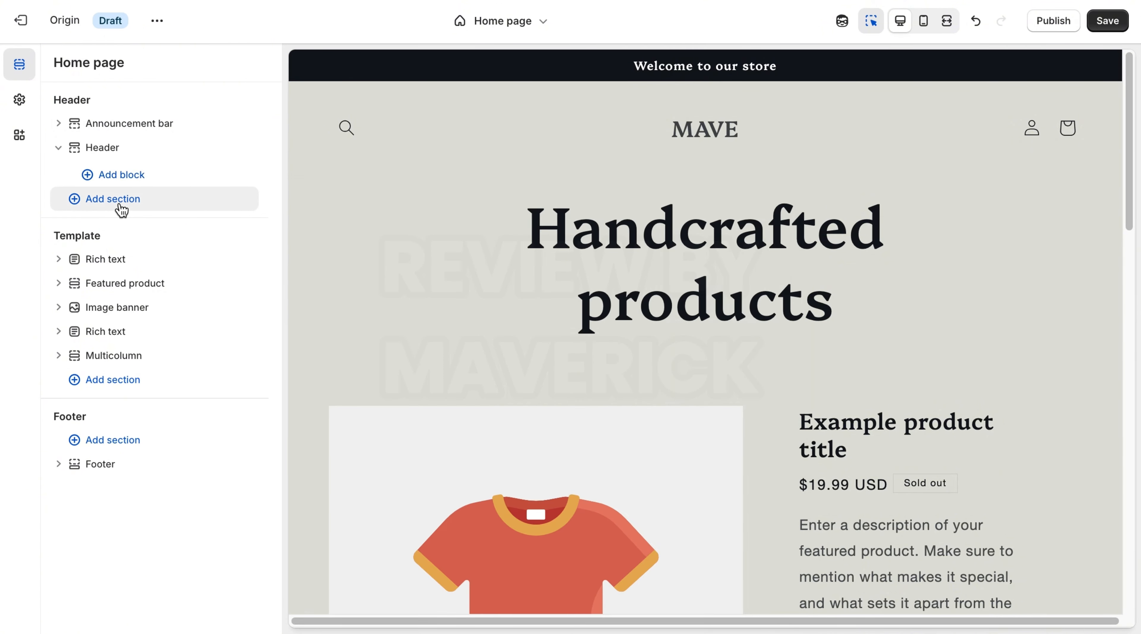
{"action": "left_click", "coordinate": [122, 209]}
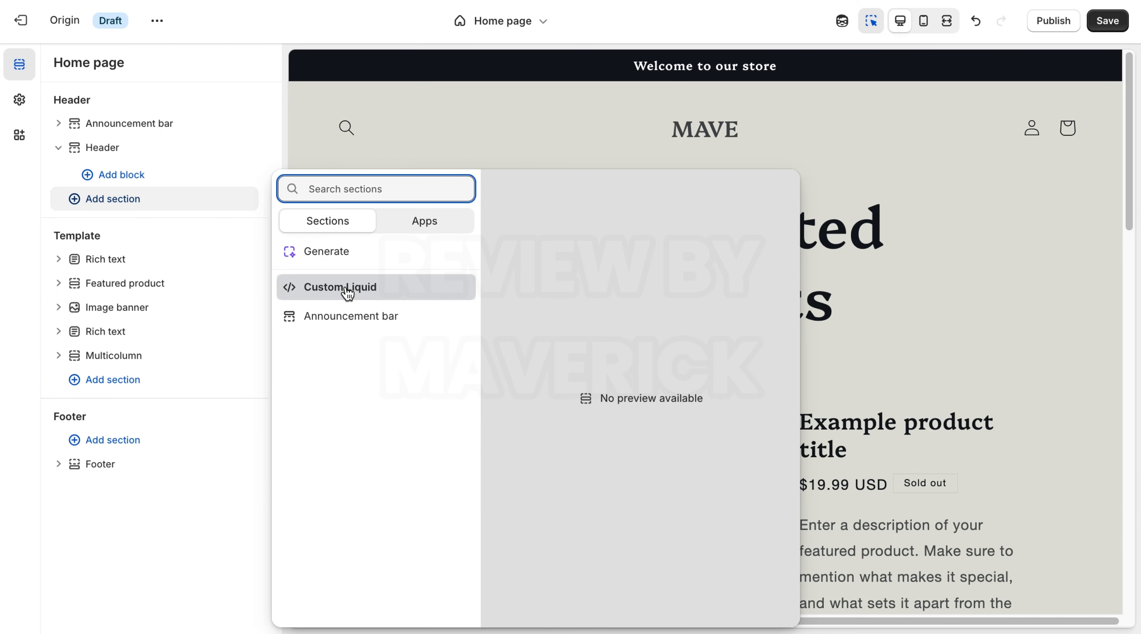
{"action": "left_click", "coordinate": [346, 291]}
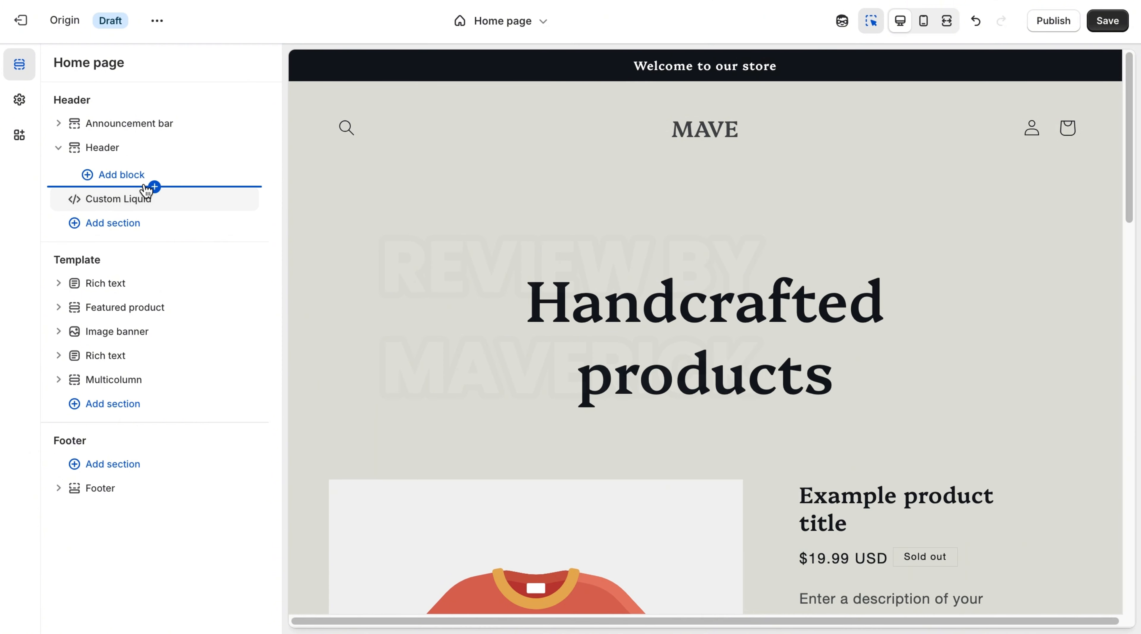
Open the Custom Liquid section's settings, and copy the full <style> snippet under "TO REMOVE USING CL" from the Google Docs file.
{"action": "left_click", "coordinate": [116, 198]}
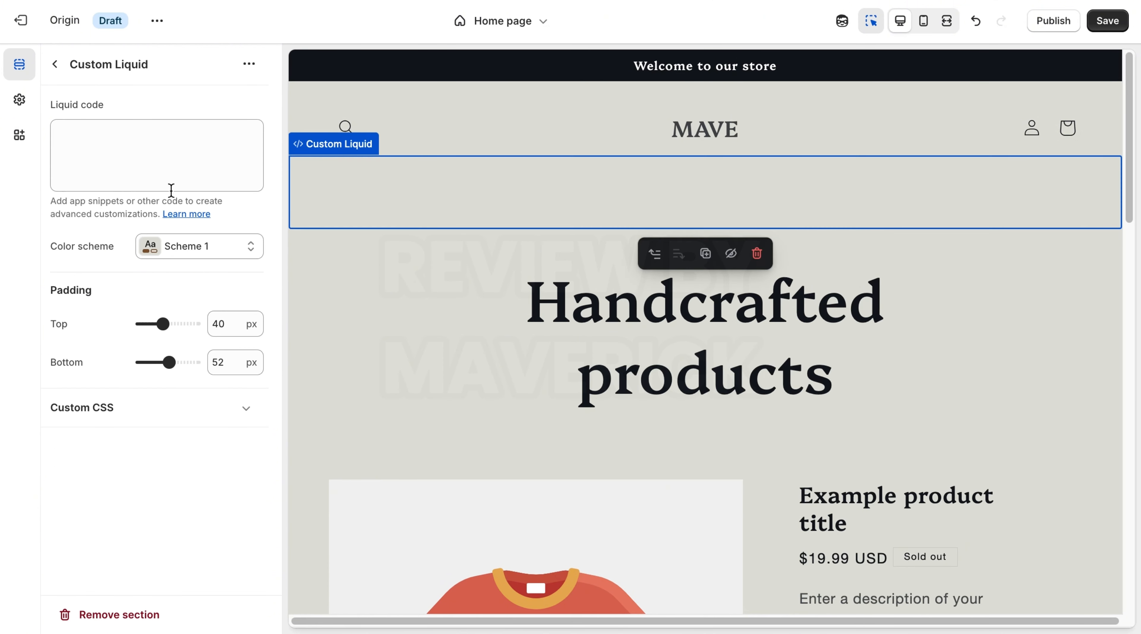
{"action": "left_click", "coordinate": [107, 163]}
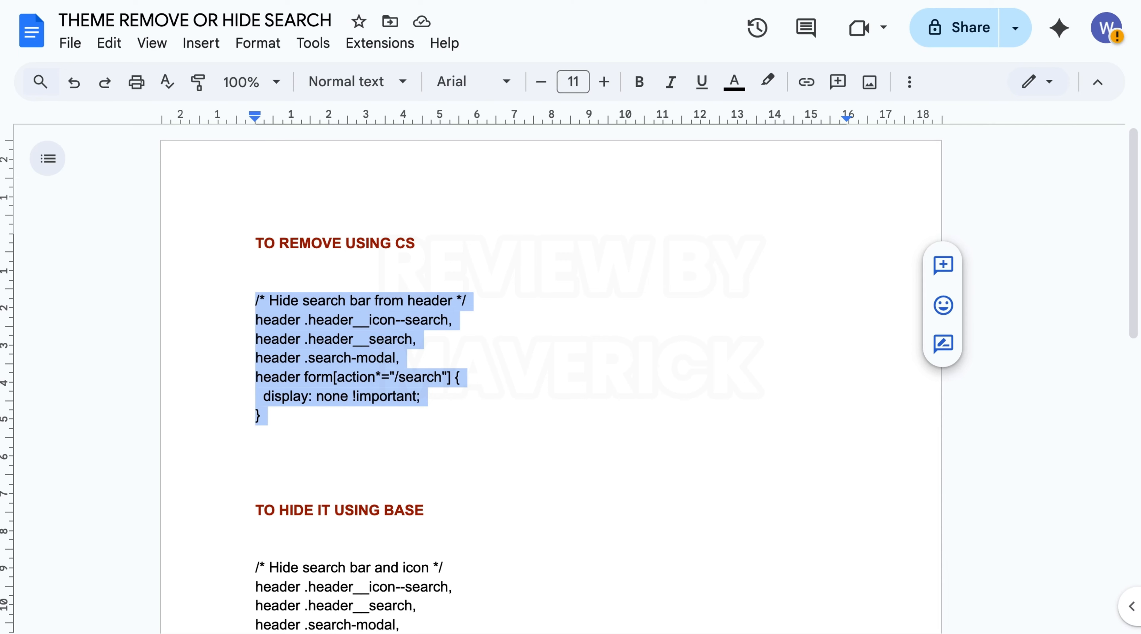
{"action": "left_click", "coordinate": [431, 247]}
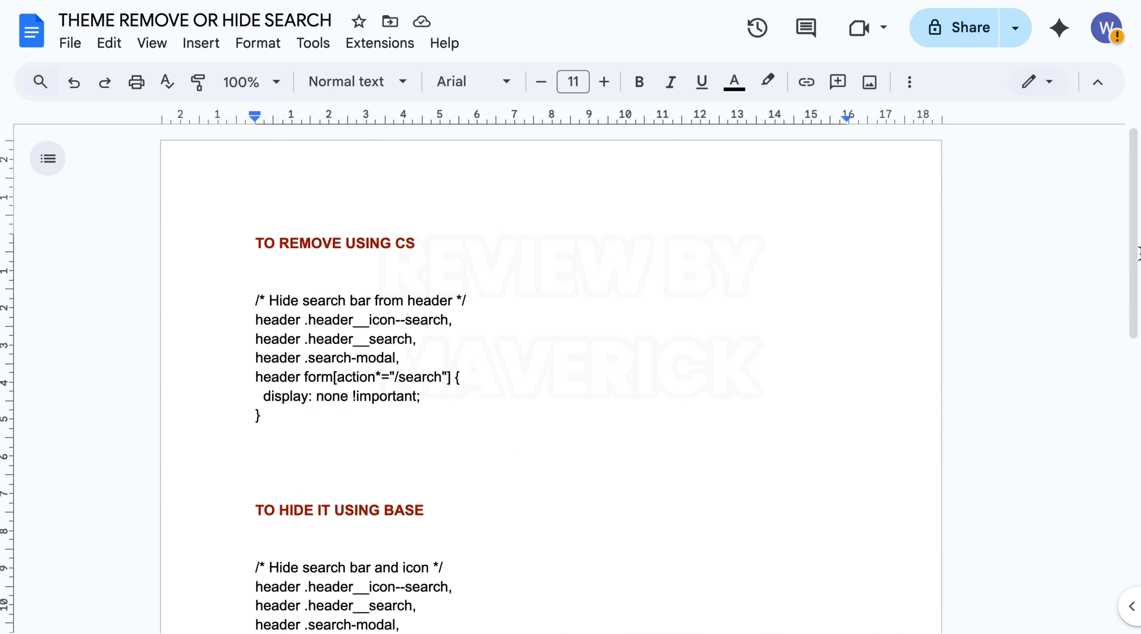
{"action": "scroll", "coordinate": [1130, 495], "scroll_direction": "down", "scroll_amount": 3}
{"action": "left_click_drag", "start_coordinate": [1131, 495], "coordinate": [1131, 451]}
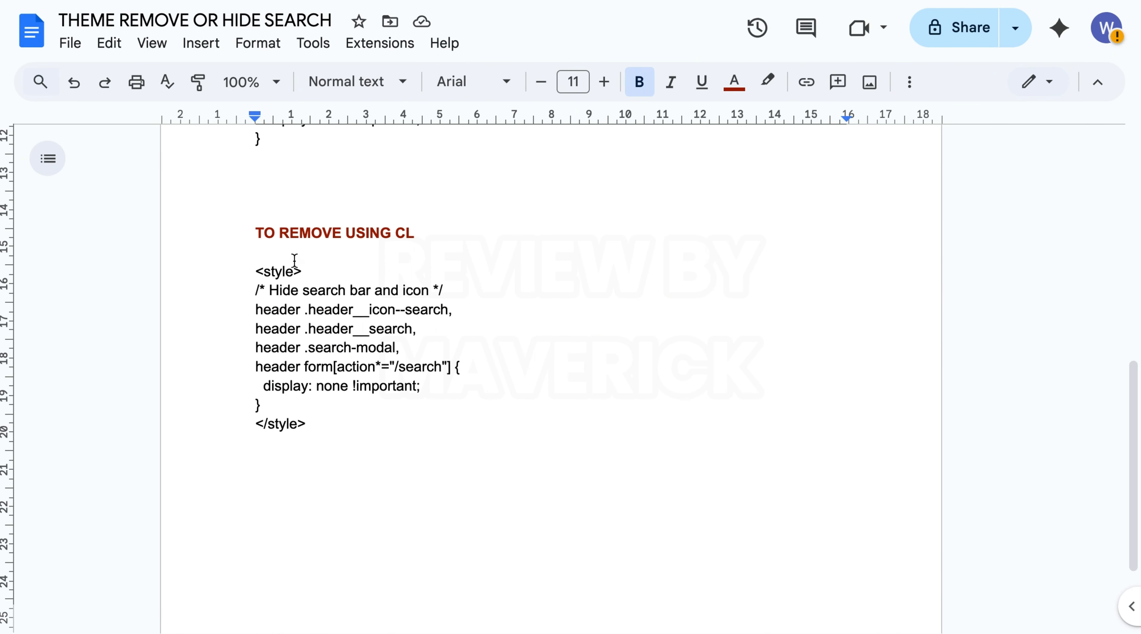
{"action": "left_click_drag", "start_coordinate": [259, 267], "coordinate": [306, 424]}
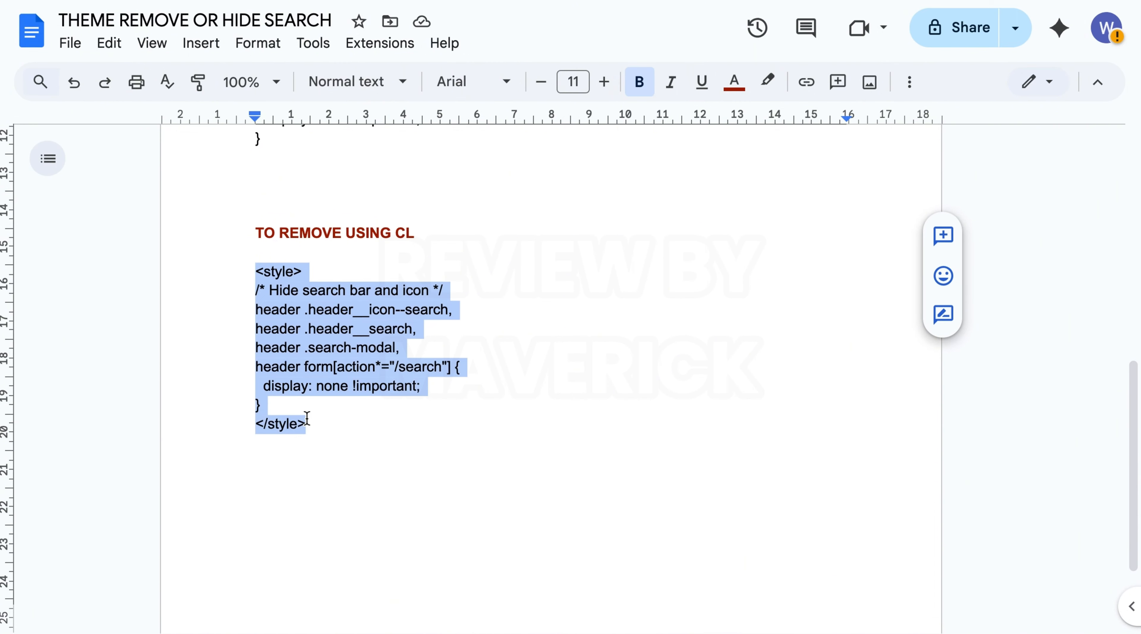
{"action": "right_click", "coordinate": [309, 351]}
{"action": "left_click", "coordinate": [363, 167]}
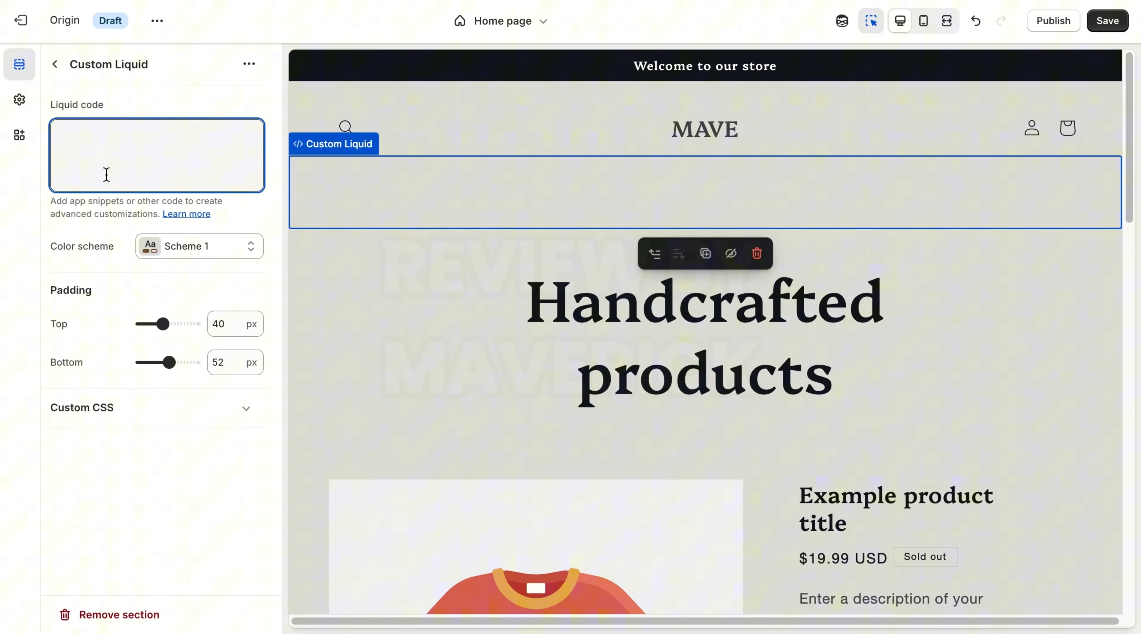
Switch to the theme editor and paste the copied <style> snippet into the Custom Liquid section's Liquid code.
{"action": "right_click", "coordinate": [107, 174]}
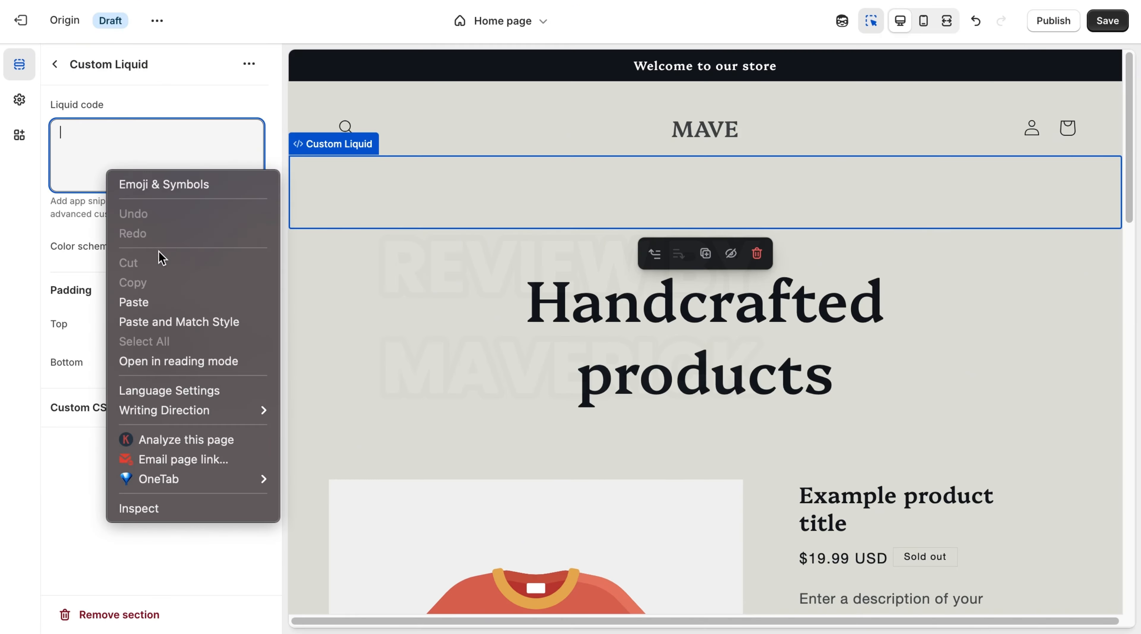
{"action": "left_click", "coordinate": [158, 301]}
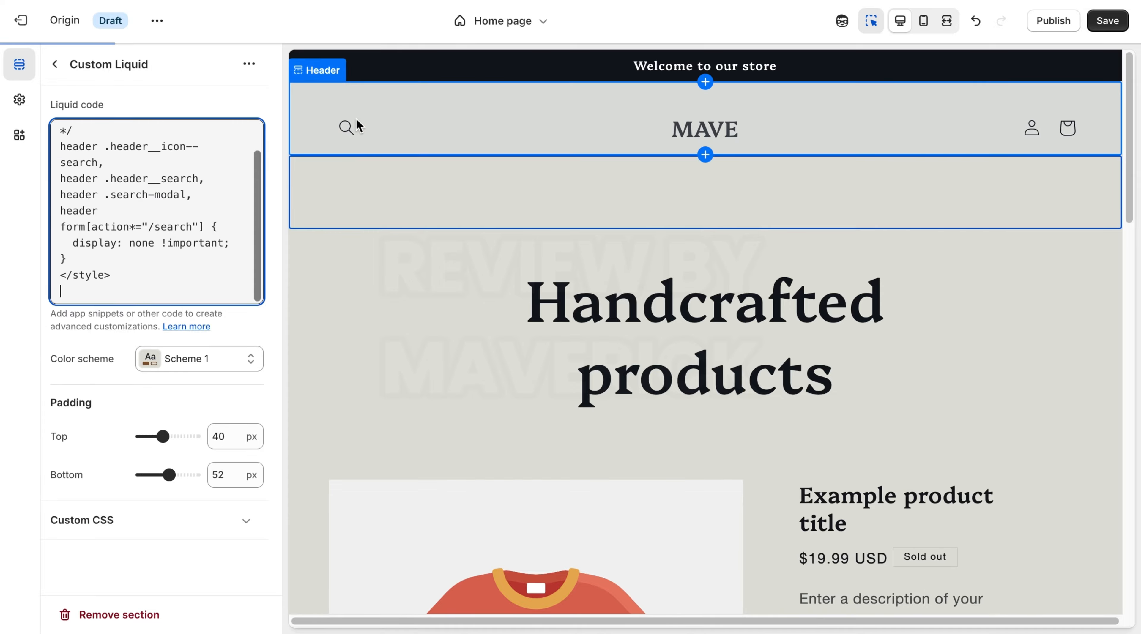